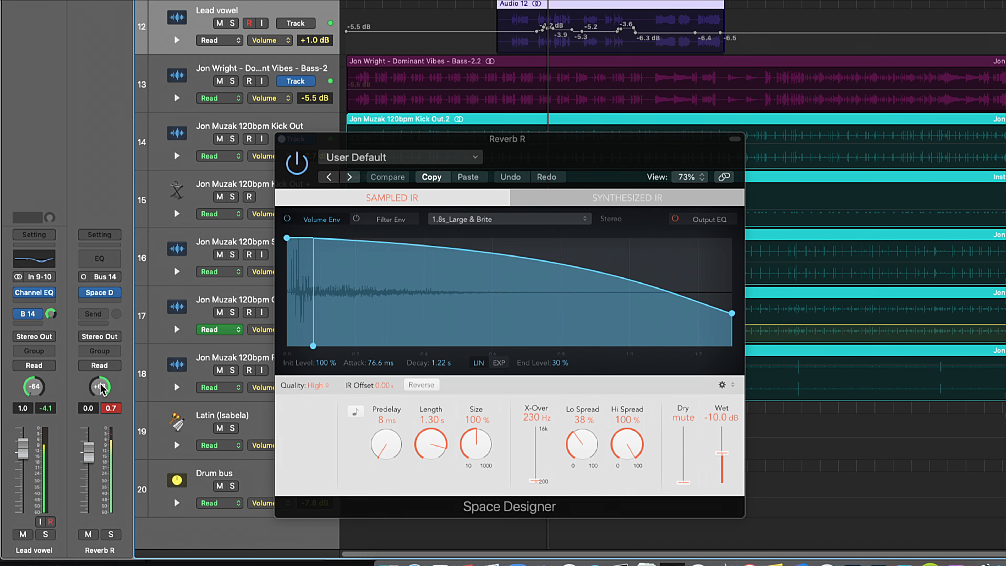
Stop playback and close the Space Designer window of the Reverb R channel.
key("space")
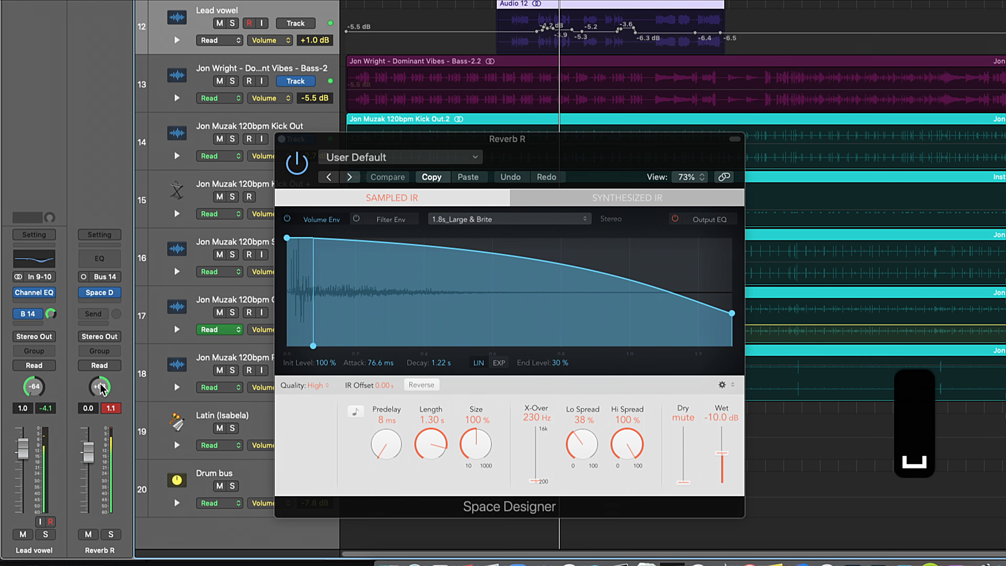
left_click(101, 294)
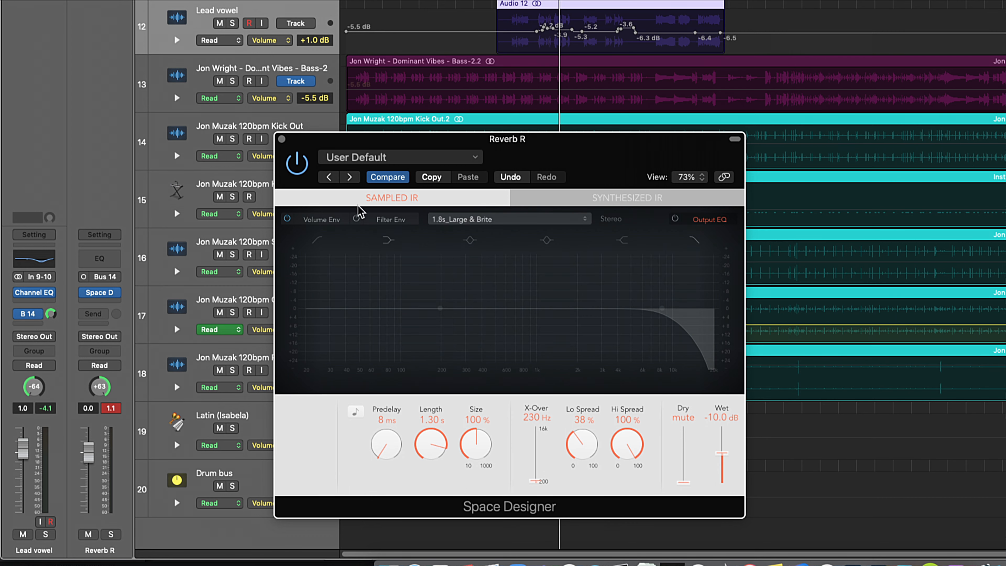
left_click(282, 139)
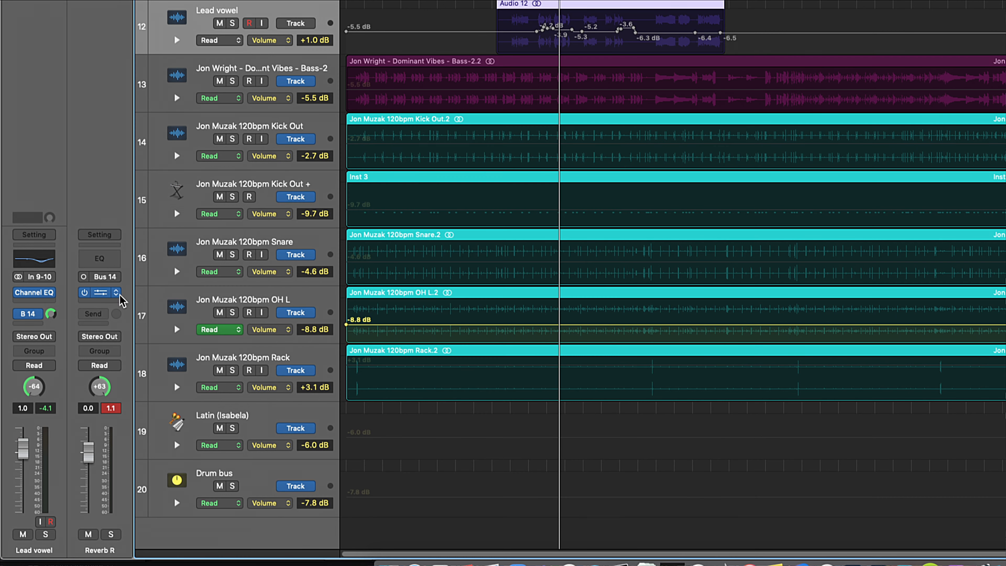
Add a Channel EQ after Space Designer on the Reverb R channel and move its open window over the lower tracks.
left_click(100, 259)
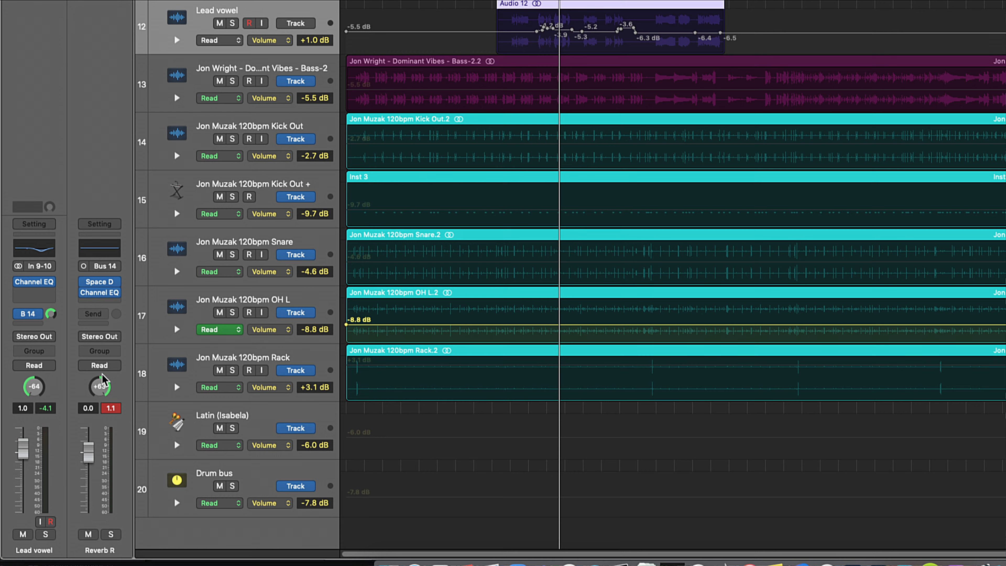
left_click(104, 245)
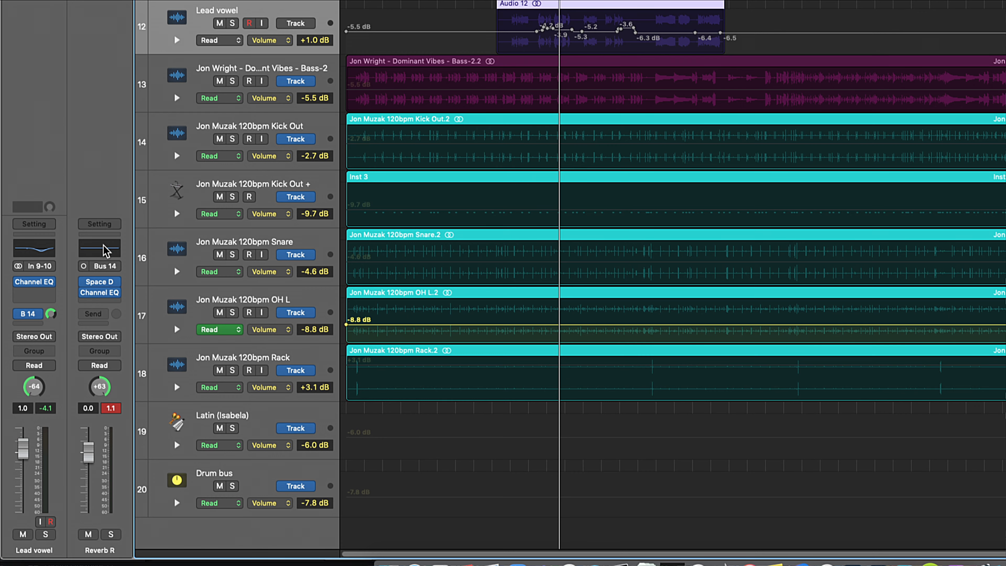
key("alt+super+8")
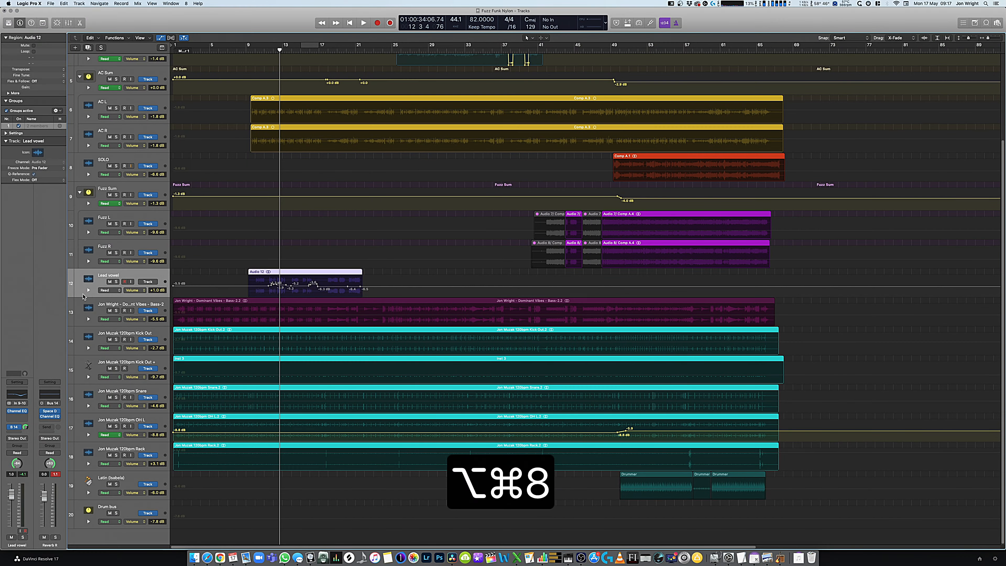
left_click(50, 397)
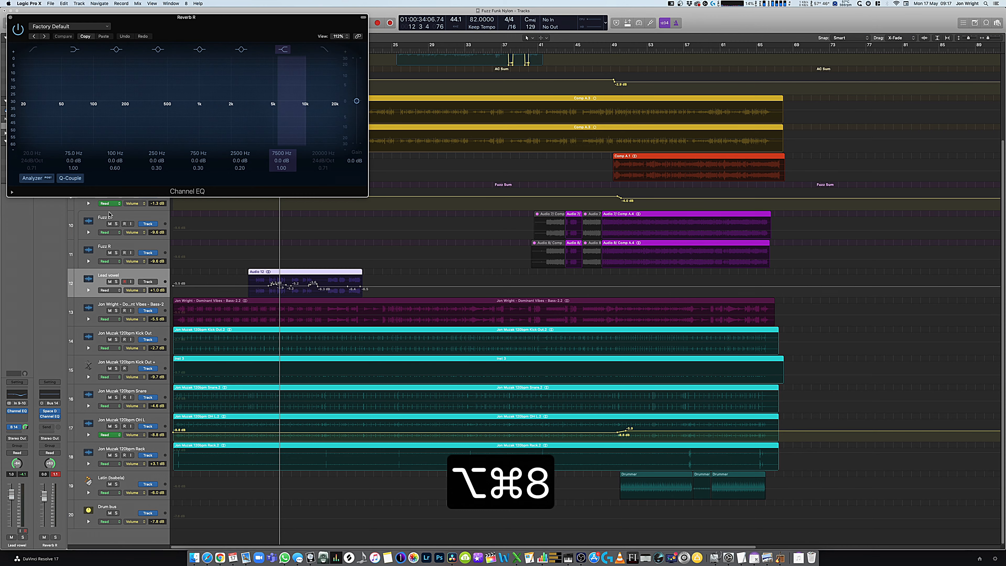
left_click_drag(146, 19, 244, 322)
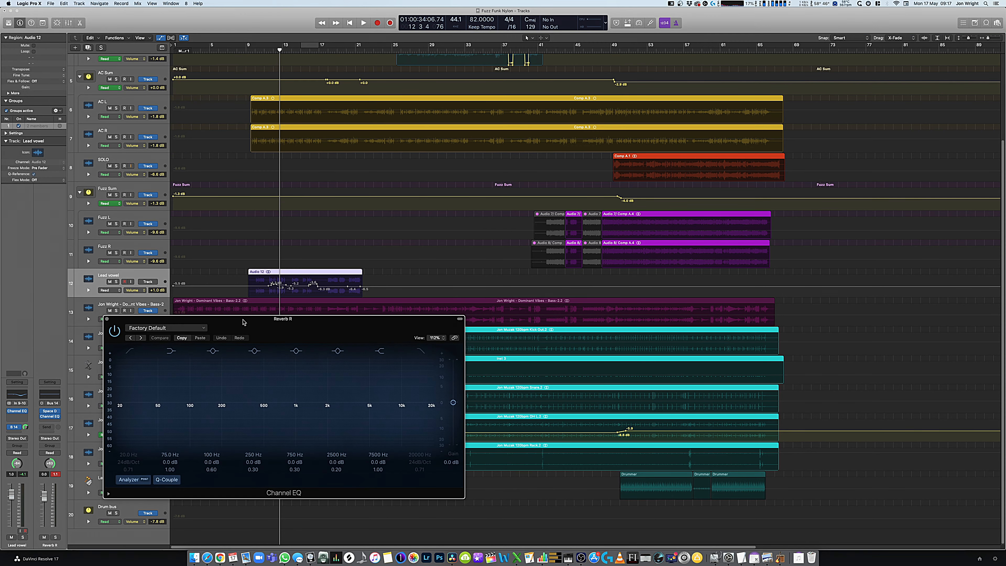
key("alt+super+8")
key("alt+super+8")
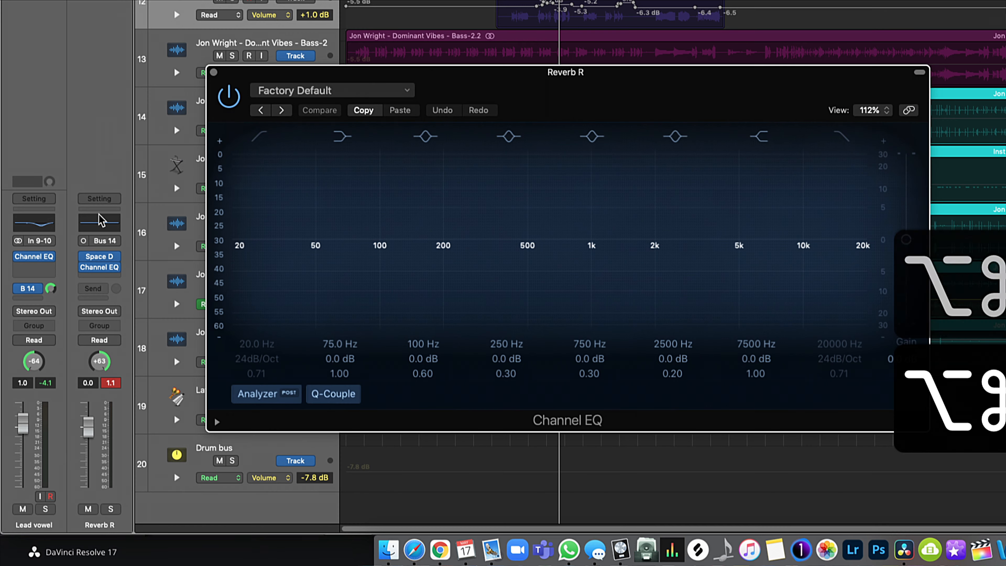
Shape the reverb's EQ during playback: low shelf -15.5 dB at 590 Hz, bell +8 dB at 770 Hz, high shelf -24 dB at 5500 Hz.
key("space")
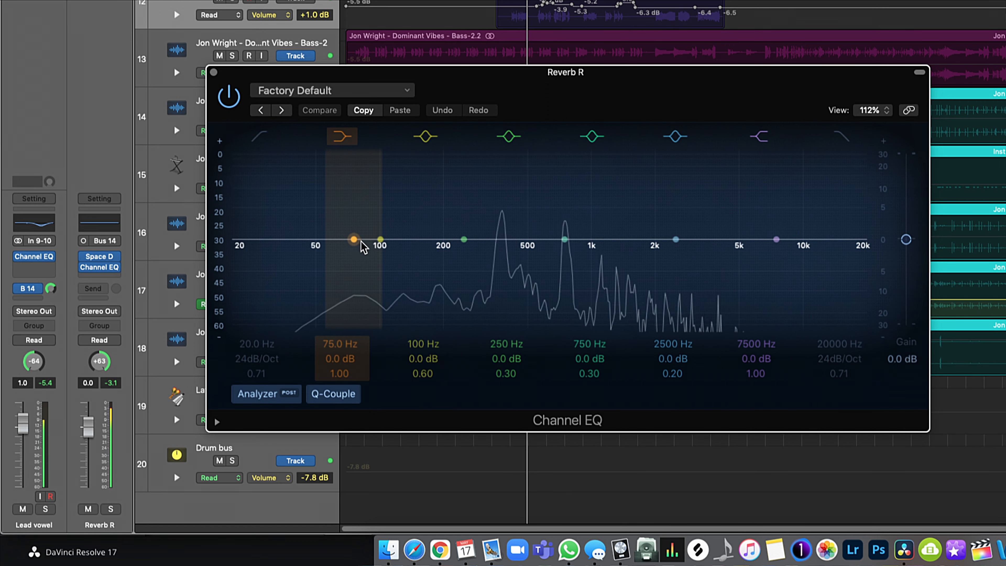
left_click_drag(354, 241, 560, 306)
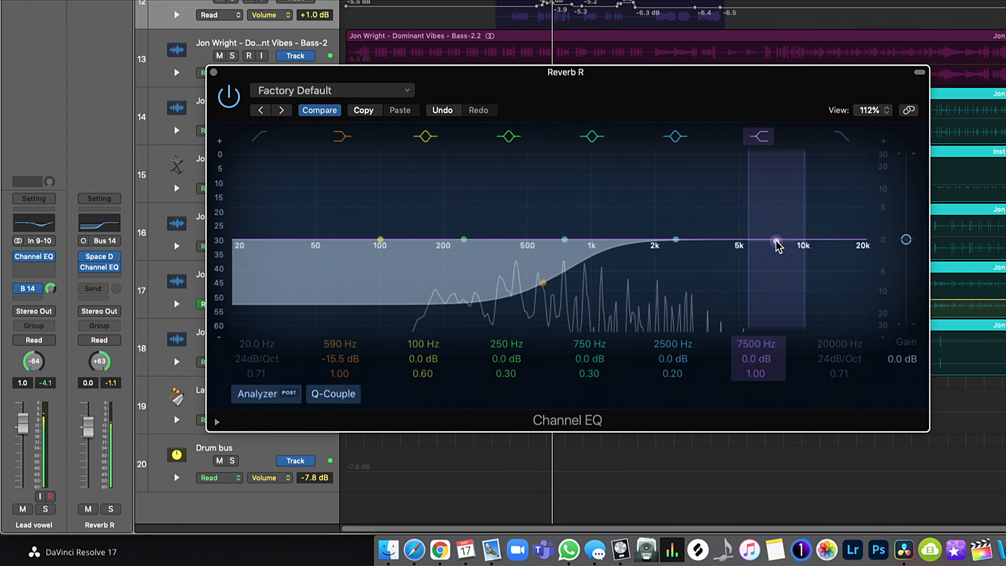
left_click_drag(780, 243, 755, 315)
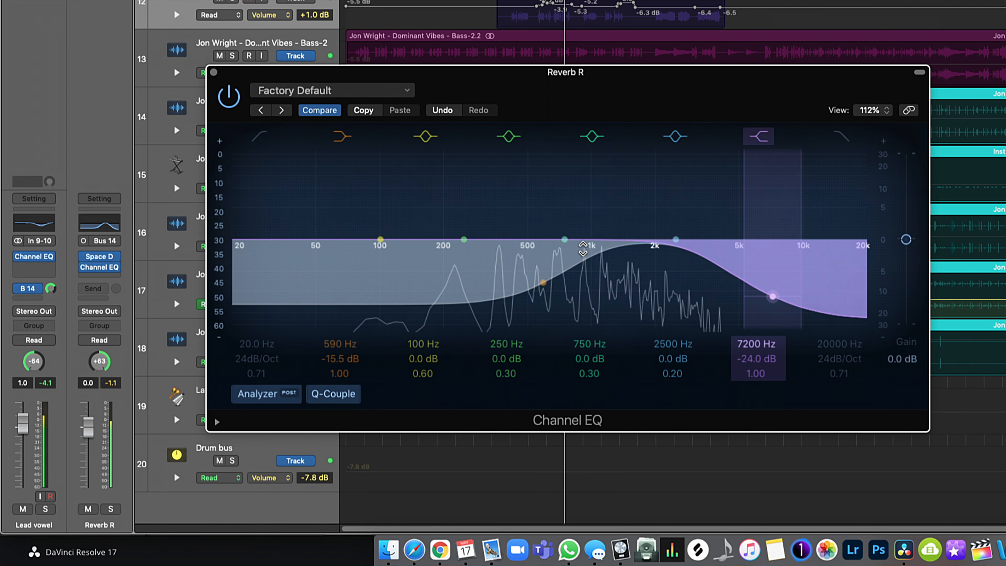
left_click_drag(558, 244, 573, 204)
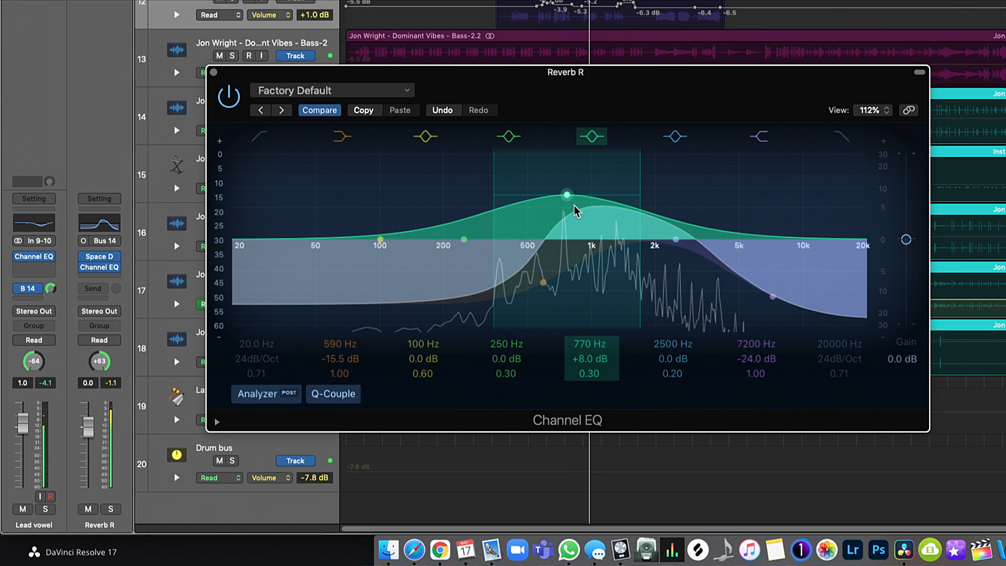
left_click_drag(770, 286, 728, 297)
key("space")
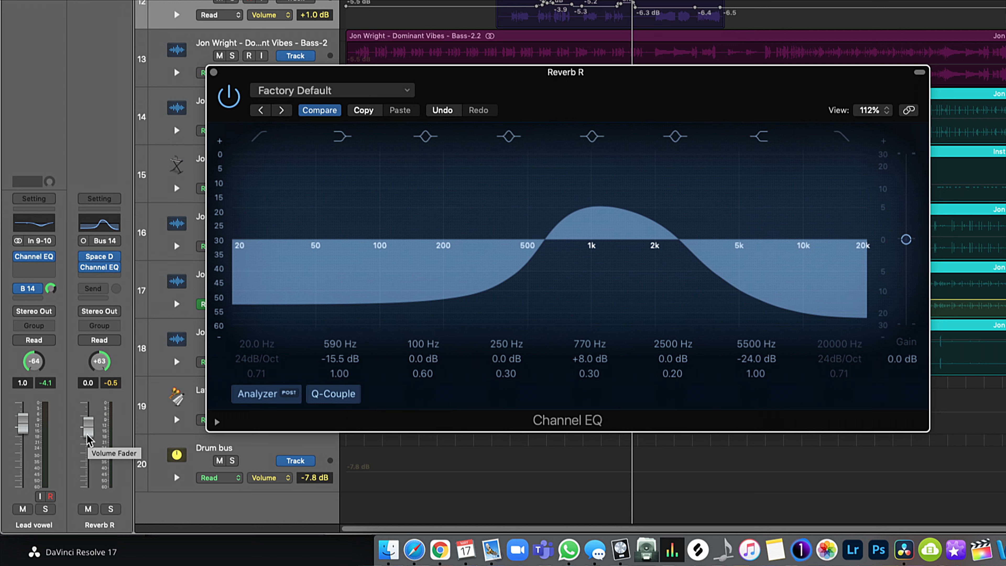
Insert a mono EchoBoy after the Channel EQ on Reverb R and move its window clear of the EQ controls.
left_click(100, 277)
mouse_move(119, 323)
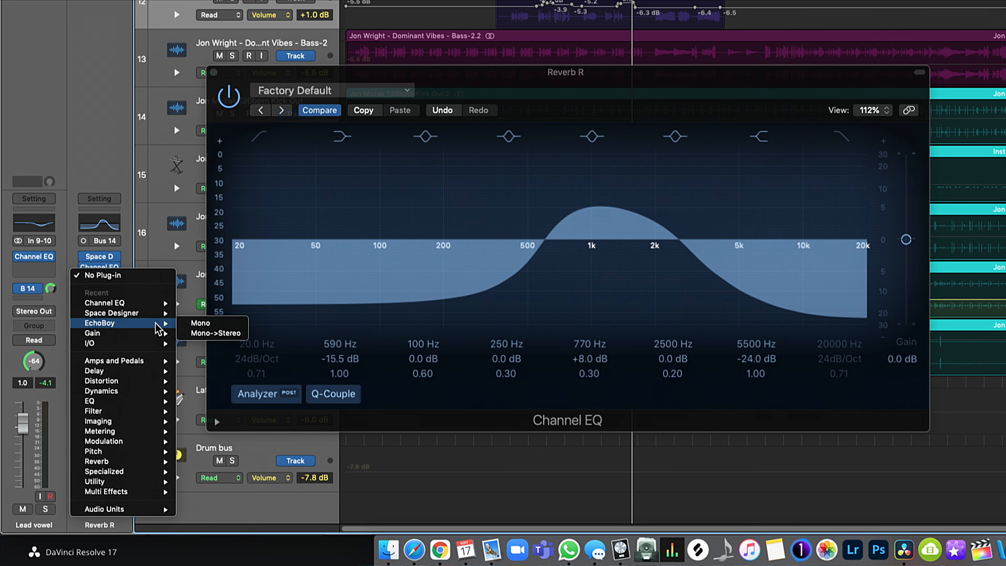
left_click(222, 323)
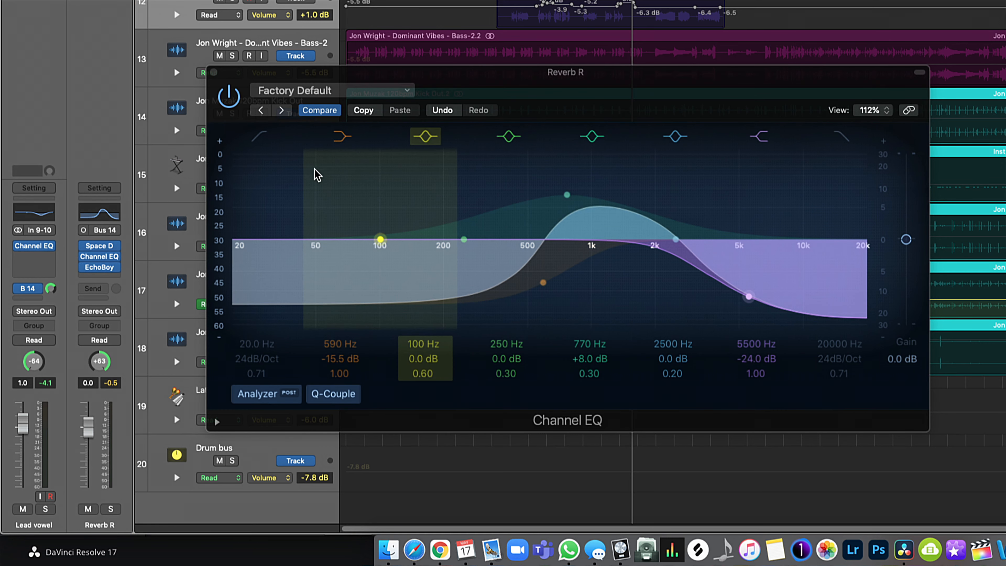
key("alt+super+8")
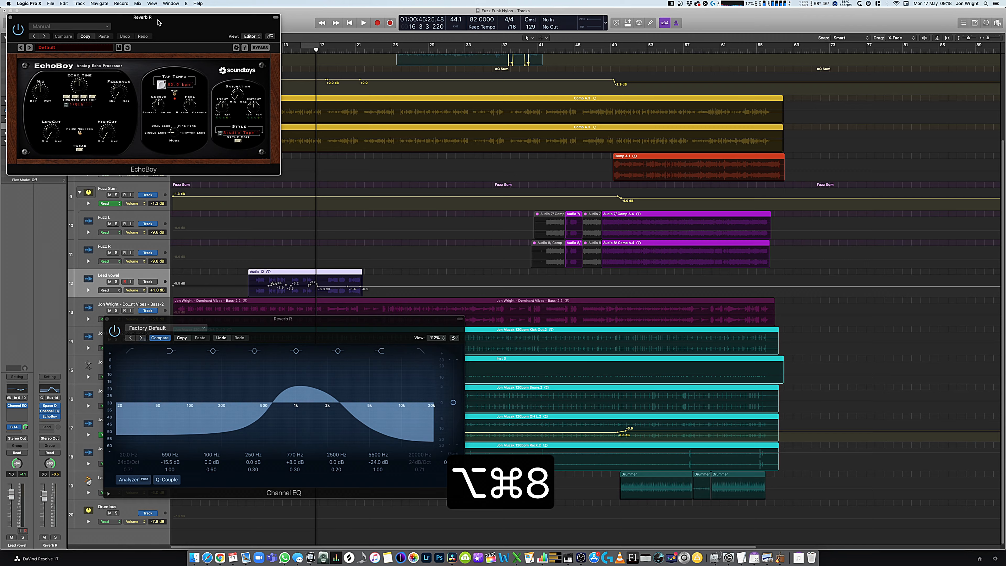
left_click_drag(157, 21, 294, 333)
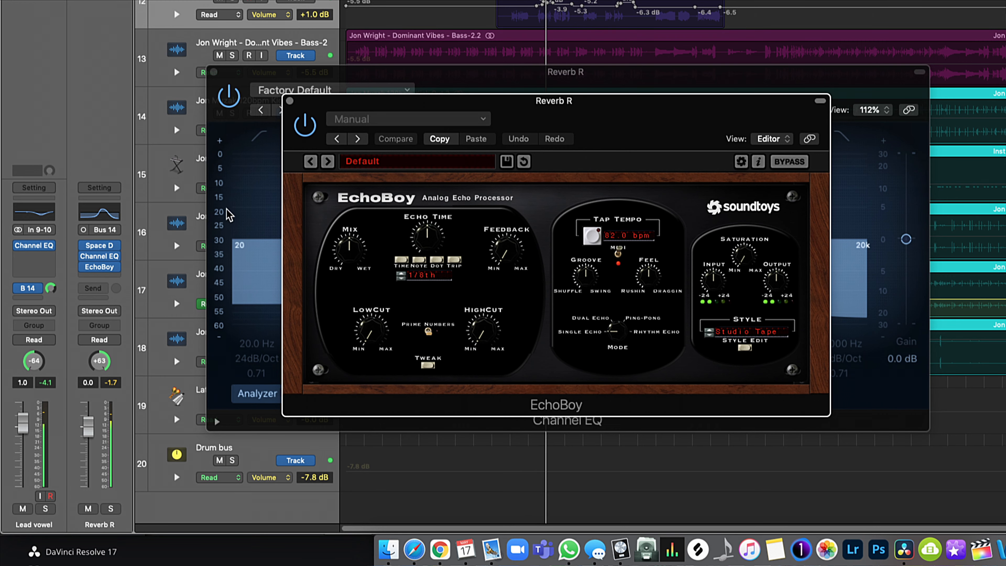
left_click_drag(382, 102, 530, 185)
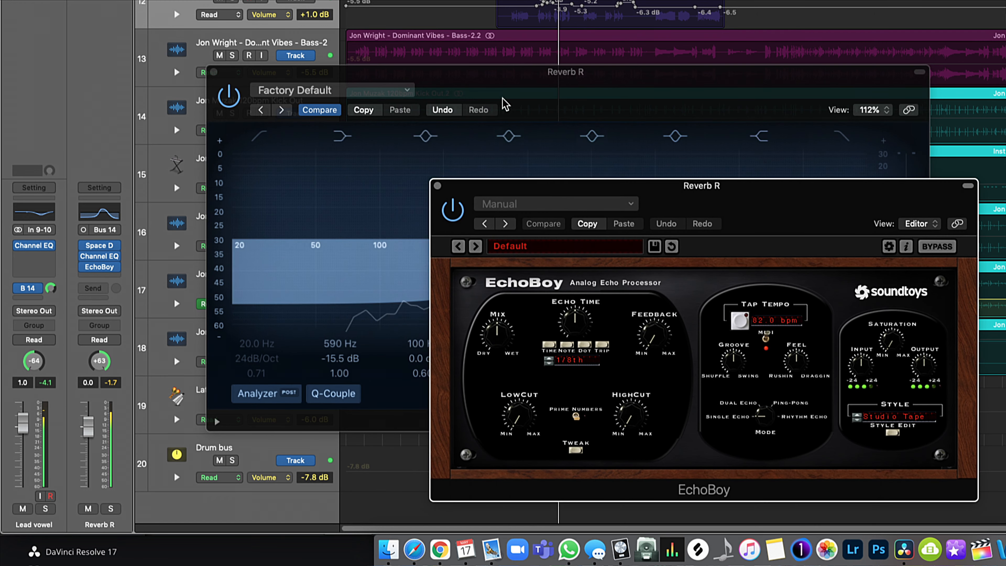
Reopen Space Designer on Reverb R and lower its wet level to -17 dB.
left_click(503, 106)
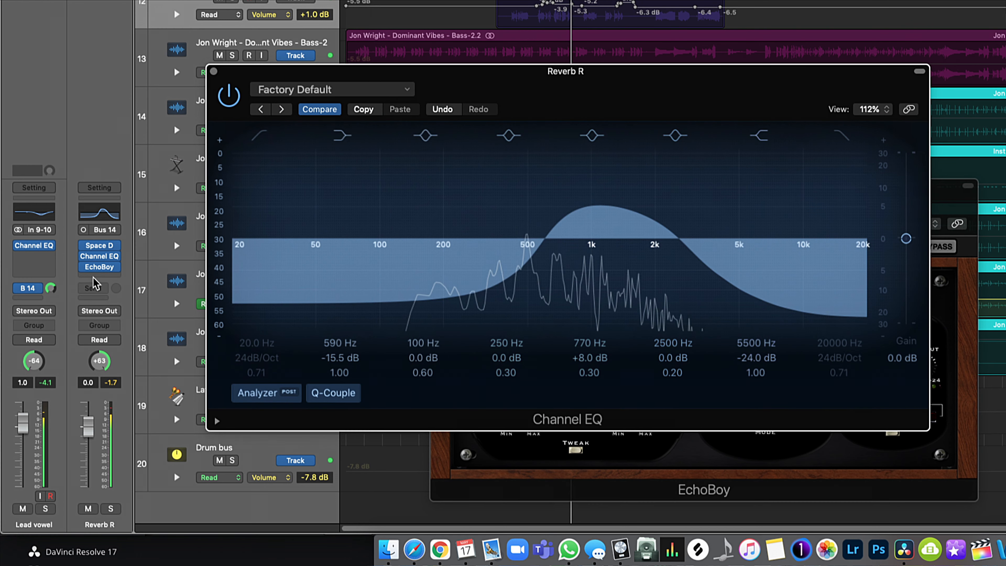
left_click(100, 247)
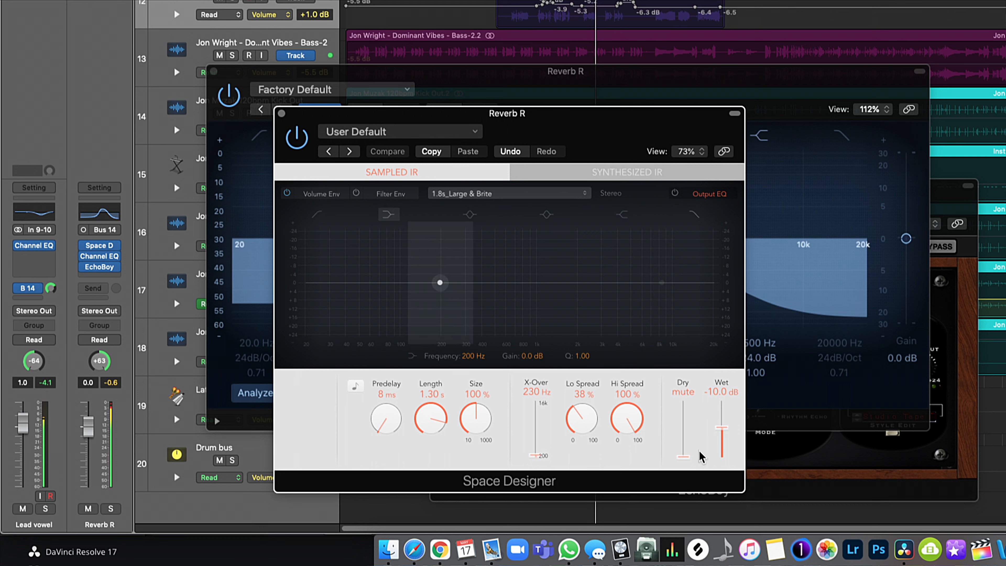
left_click_drag(722, 428, 723, 440)
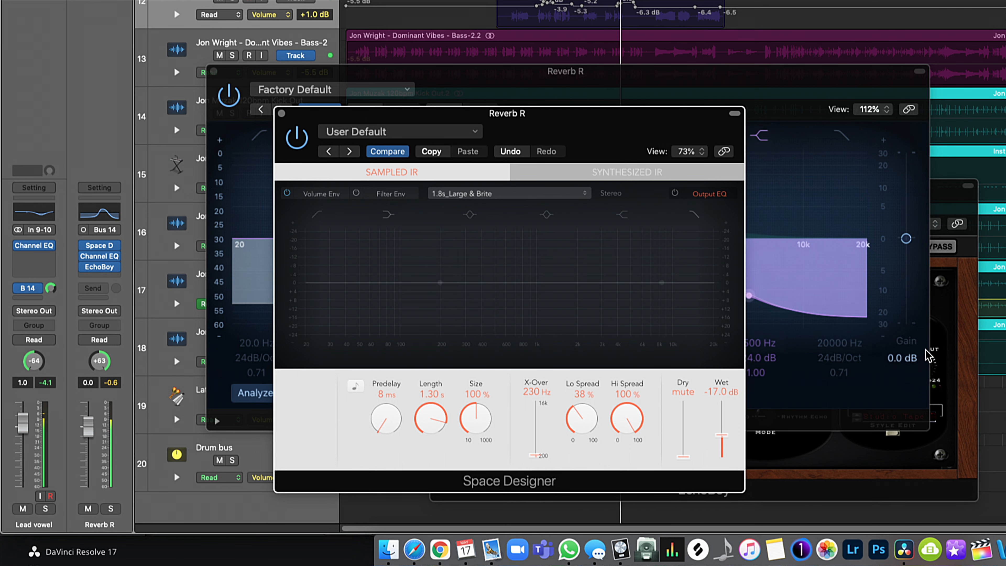
Set EchoBoy's mix slightly past halfway toward wet and its echo time to a 1/16th note, with playback running.
left_click(942, 323)
left_click_drag(489, 339, 487, 296)
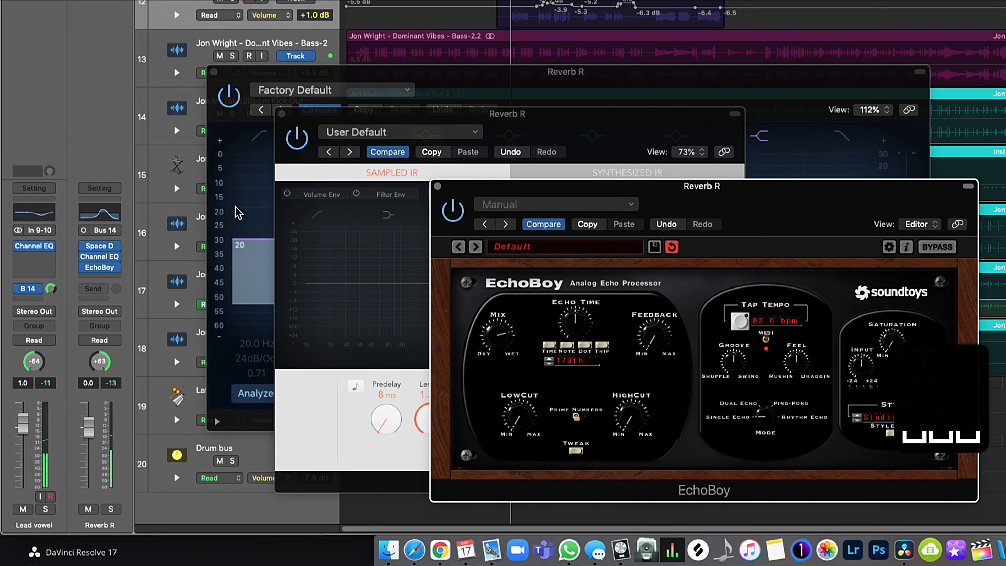
left_click_drag(503, 337, 508, 356)
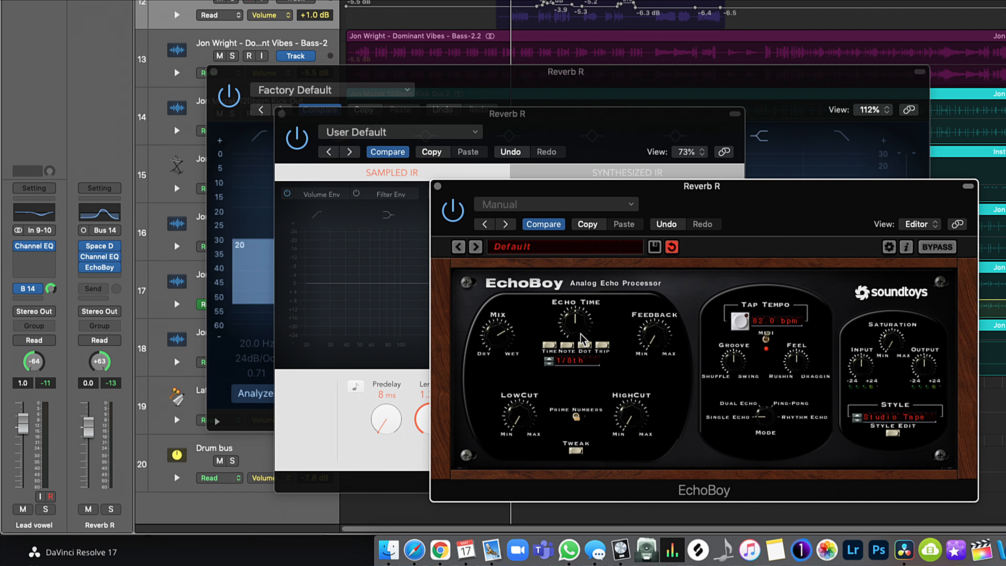
left_click_drag(576, 335, 575, 325)
key("space")
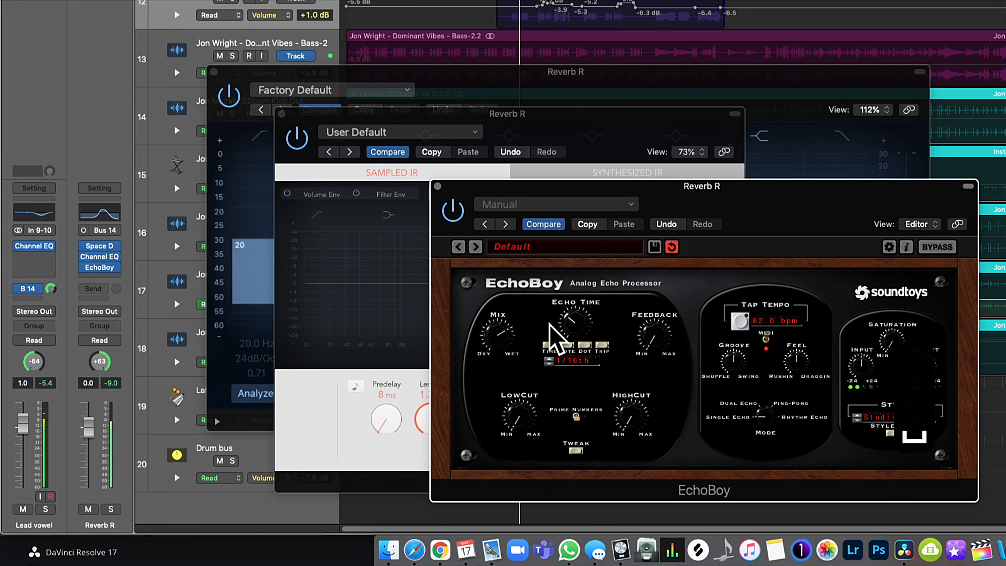
With Space Designer bypassed, raise EchoBoy's mix further toward wet and shorten the echo time to a 1/64th note.
left_click_drag(578, 323, 579, 338)
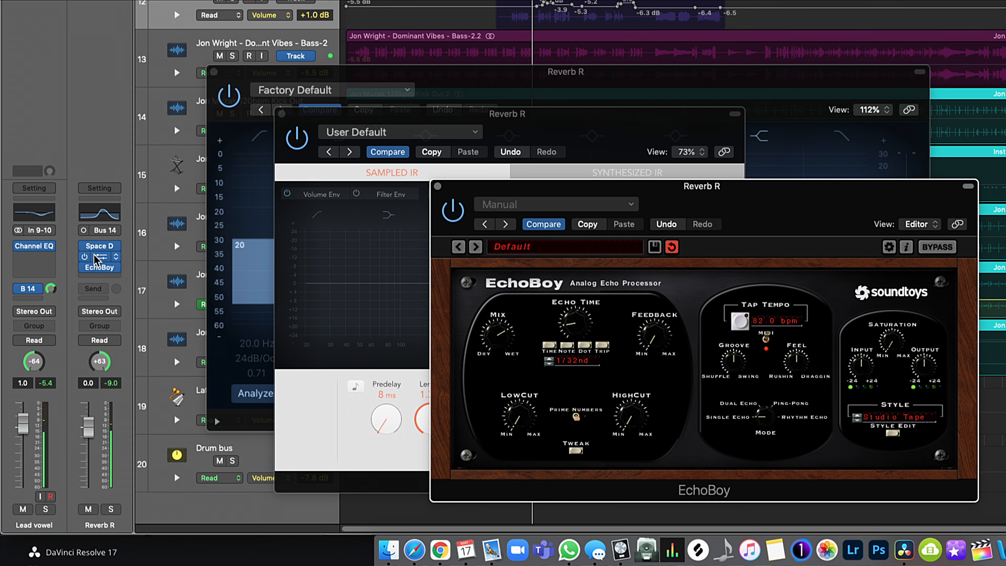
left_click_drag(497, 335, 494, 319)
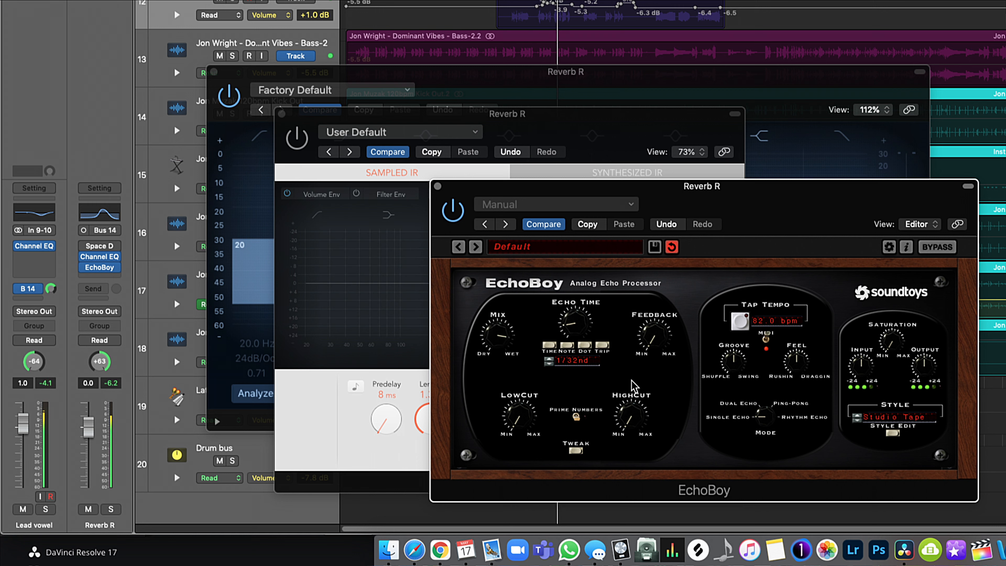
left_click_drag(574, 326, 550, 345)
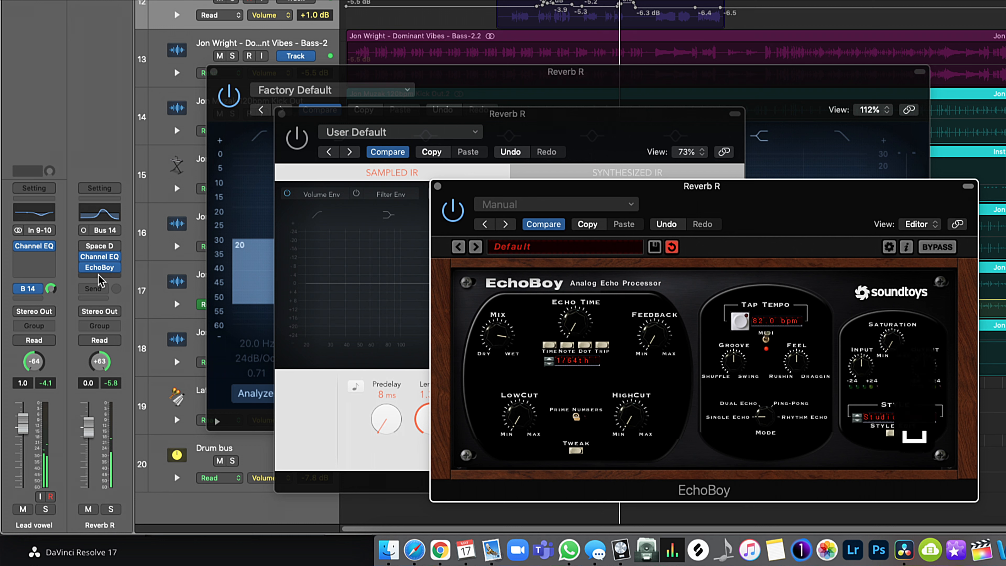
Insert a Pitch Shifter after EchoBoy on the Reverb R channel and move its window over the EchoBoy window.
left_click(102, 278)
mouse_move(119, 315)
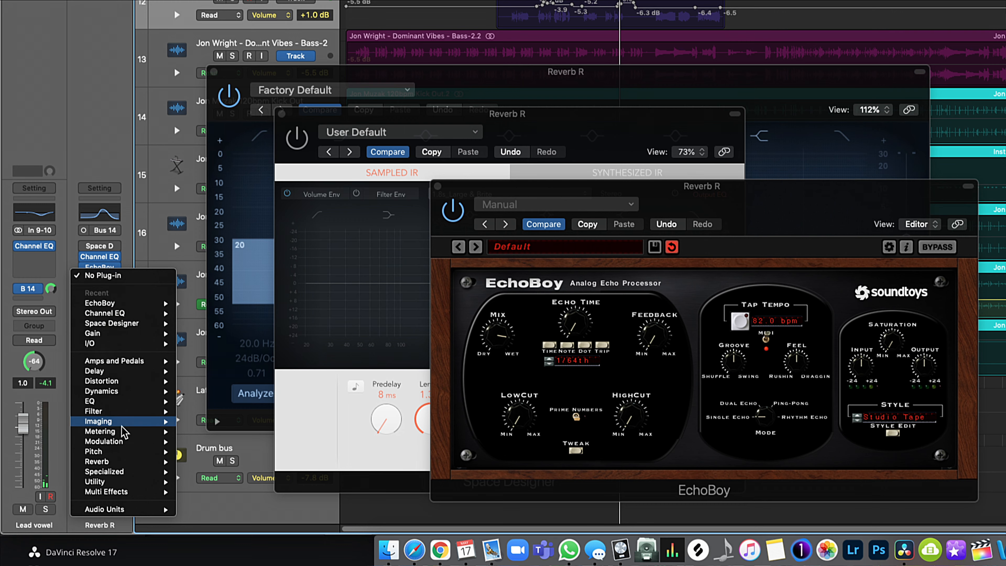
mouse_move(125, 452)
mouse_move(245, 463)
left_click(309, 462)
key("alt+super+8")
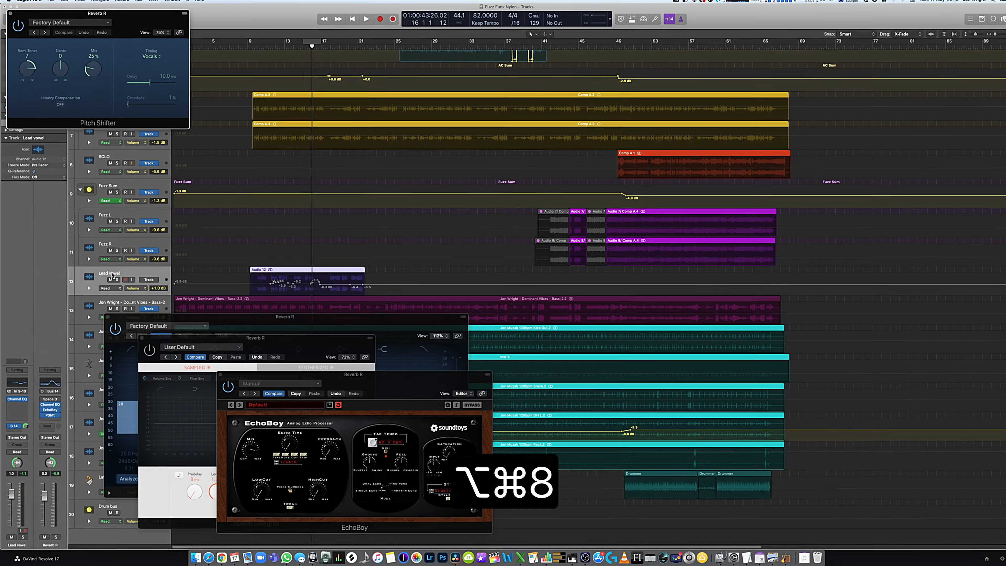
left_click_drag(123, 22, 290, 403)
key("alt+super+8")
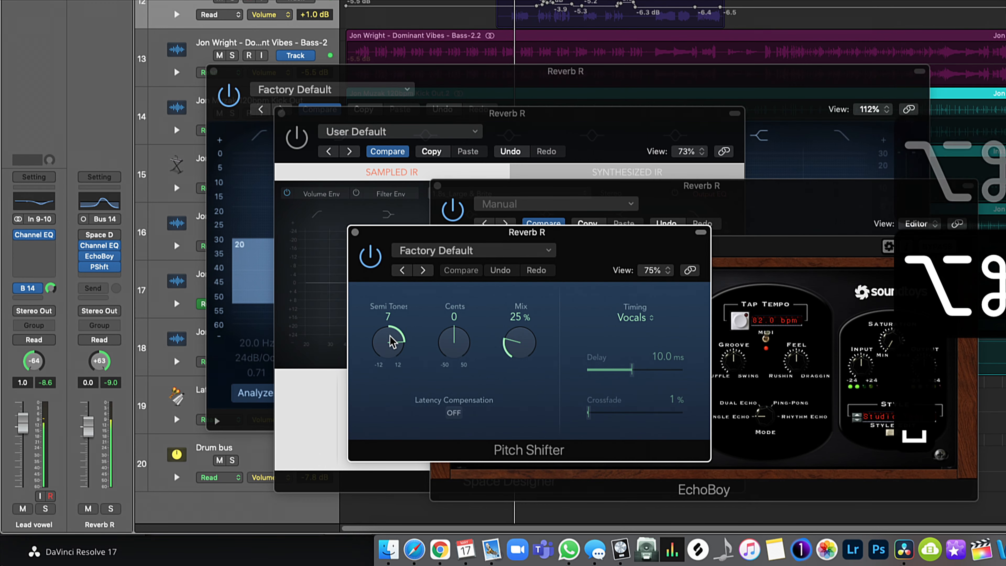
Set the Pitch Shifter to 0 semitones, -29 cents and 100% mix while listening to playback.
left_click_drag(383, 348, 396, 390)
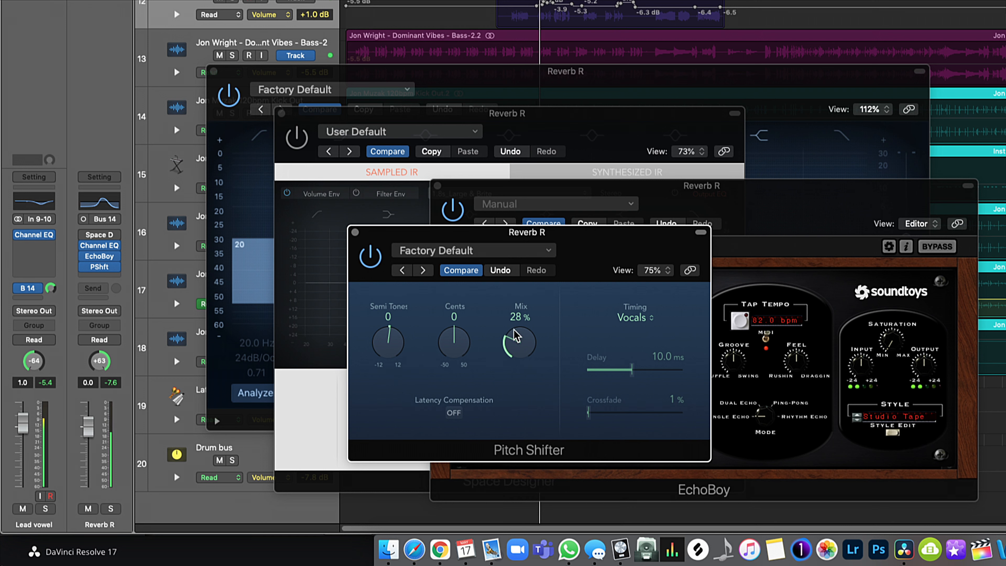
left_click_drag(515, 340, 524, 153)
left_click_drag(455, 345, 461, 405)
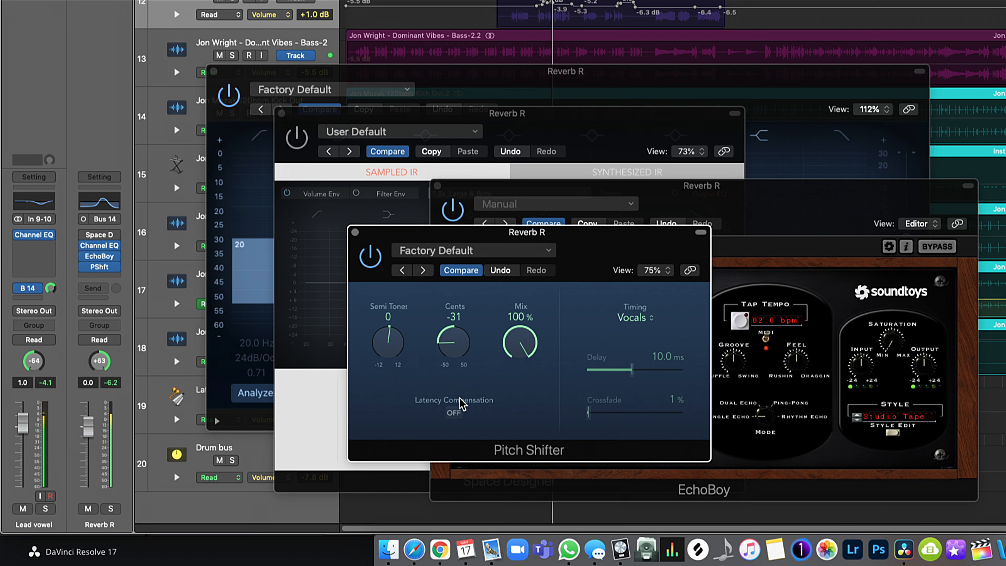
left_click_drag(452, 351, 459, 367)
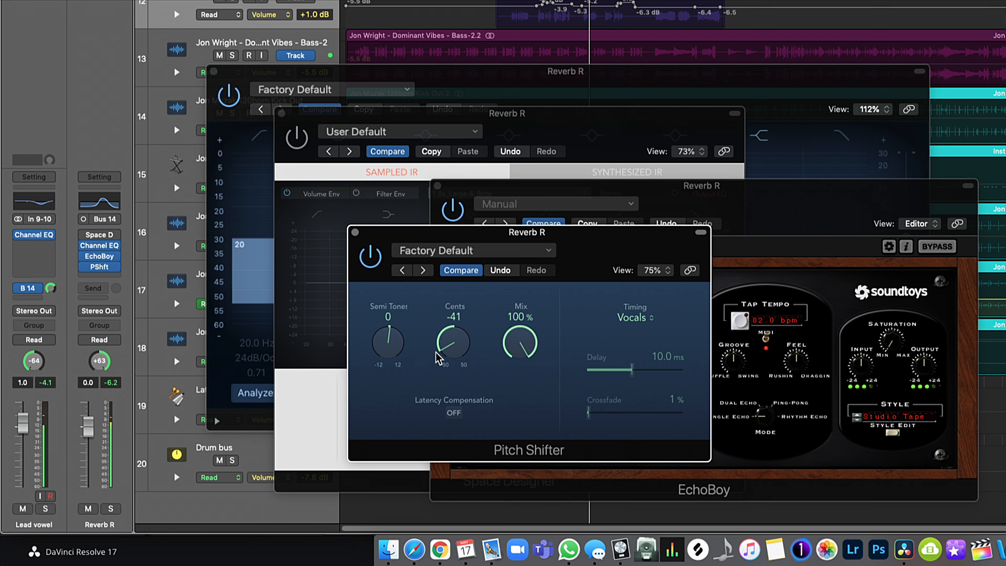
left_click_drag(450, 351, 416, 337)
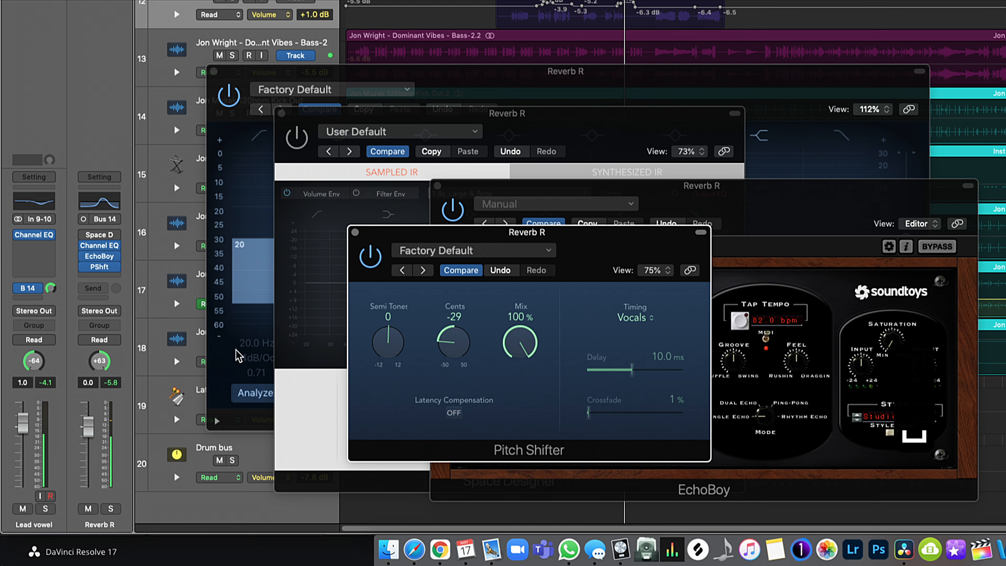
Insert a Chorus in the slot after the Pitch Shifter on the Reverb R channel.
left_click(97, 276)
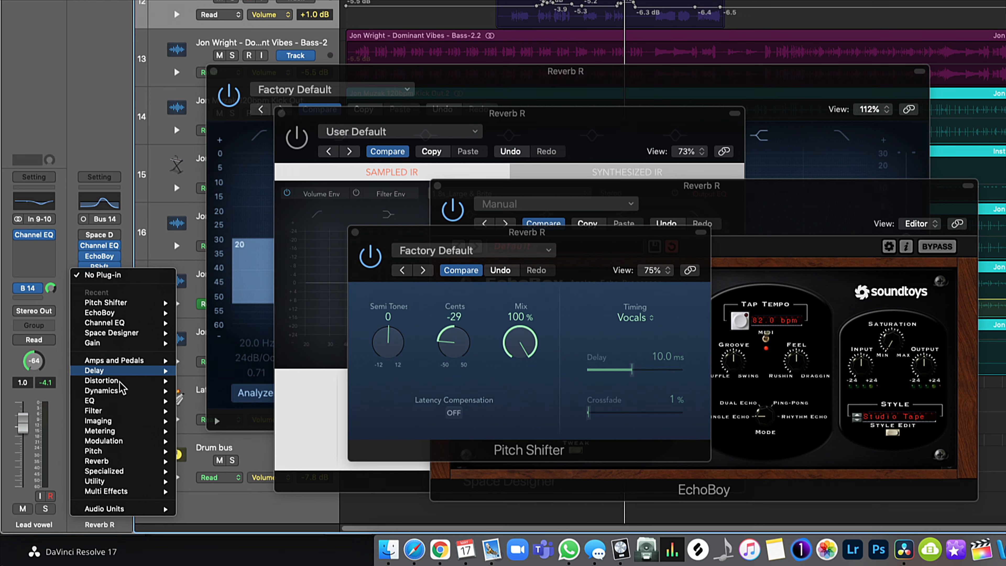
mouse_move(130, 440)
mouse_move(237, 444)
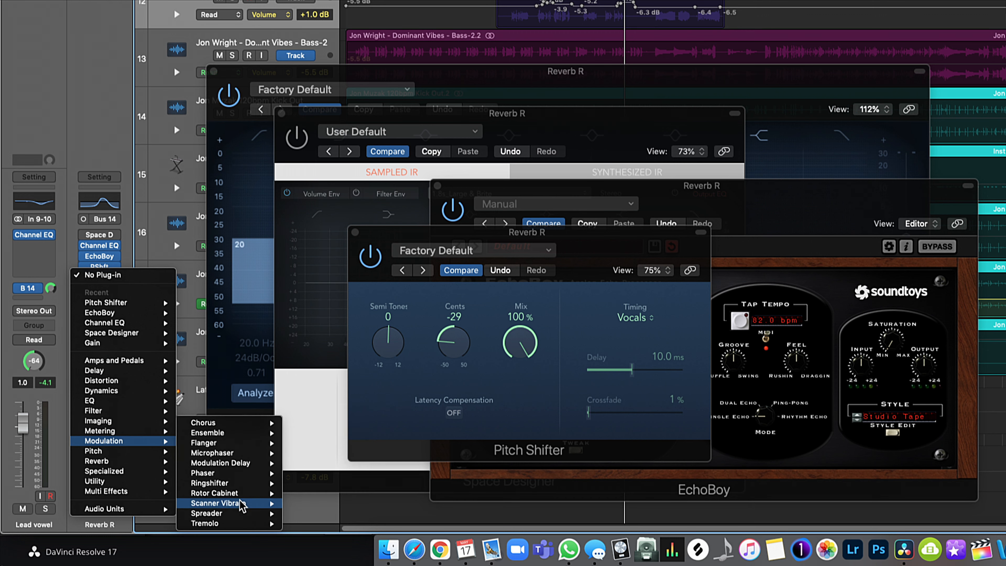
mouse_move(236, 468)
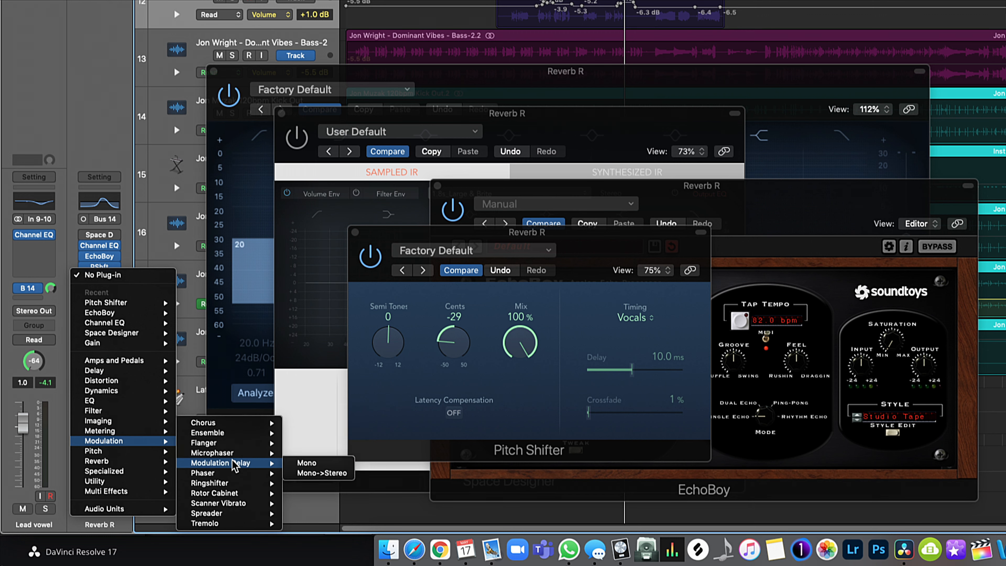
left_click(307, 423)
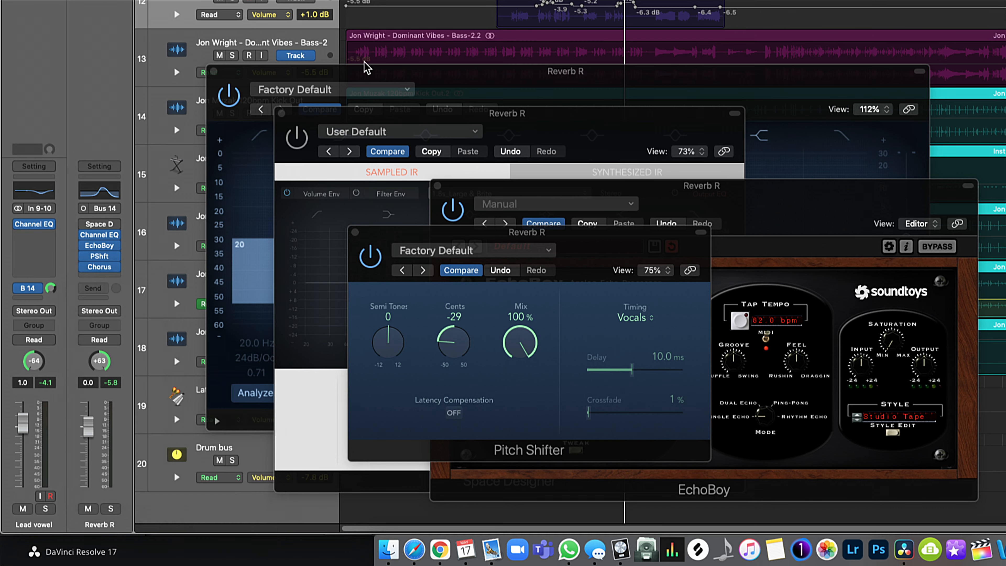
key("alt+super+8")
key("alt+super+8")
key("alt+super+8")
During playback, set the Chorus to a rate of 1.000 Hz, 35% intensity and 71% mix.
key("space")
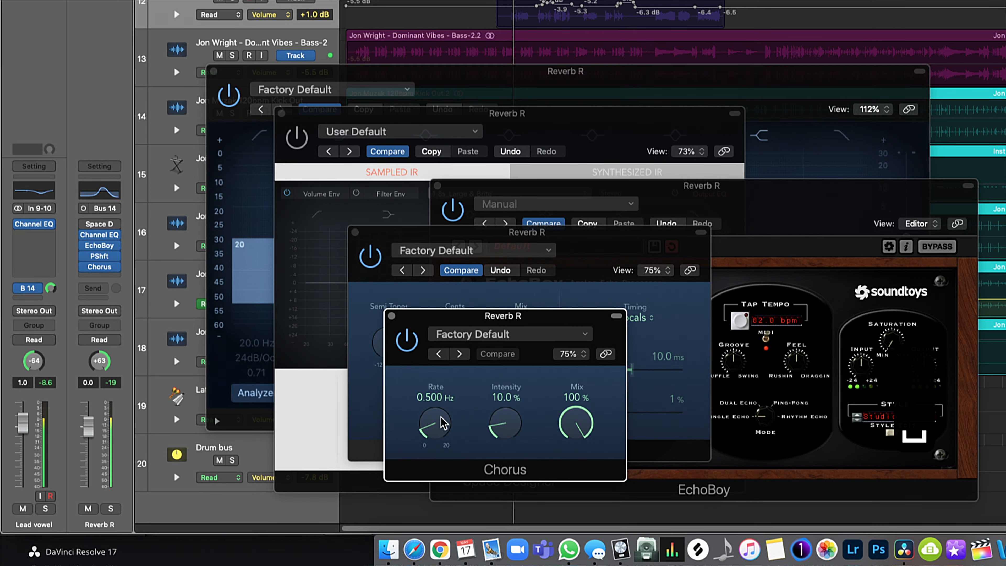
left_click_drag(435, 423, 436, 400)
left_click_drag(502, 432, 502, 416)
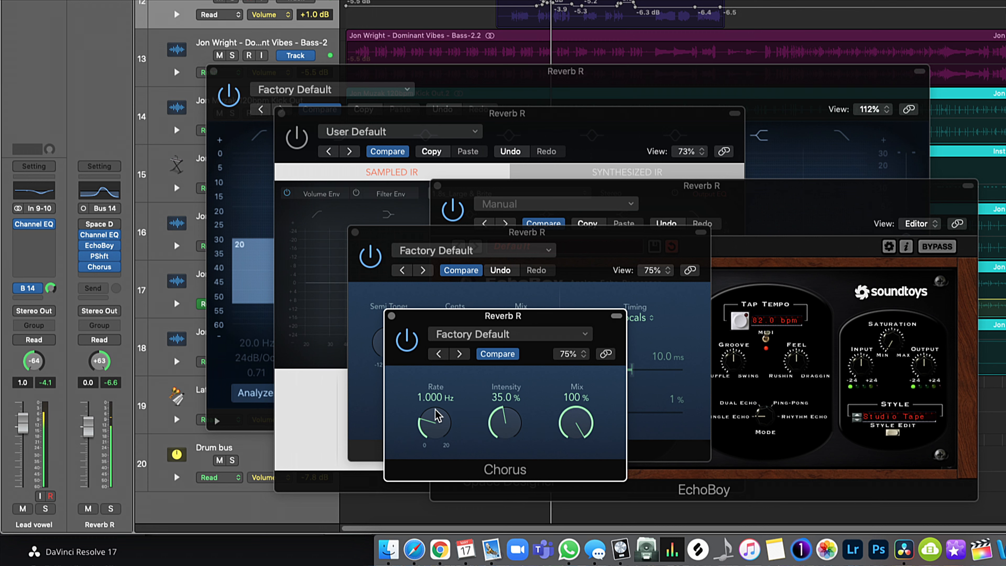
left_click_drag(601, 422, 587, 481)
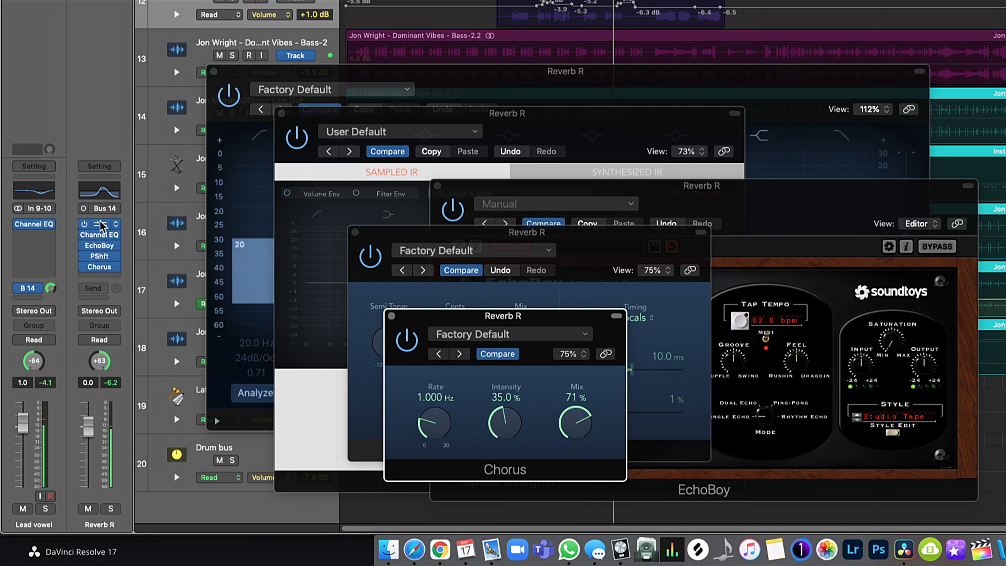
Move Space Designer to the end of the Reverb R effects chain, directly after Chorus.
left_click_drag(103, 226, 106, 279)
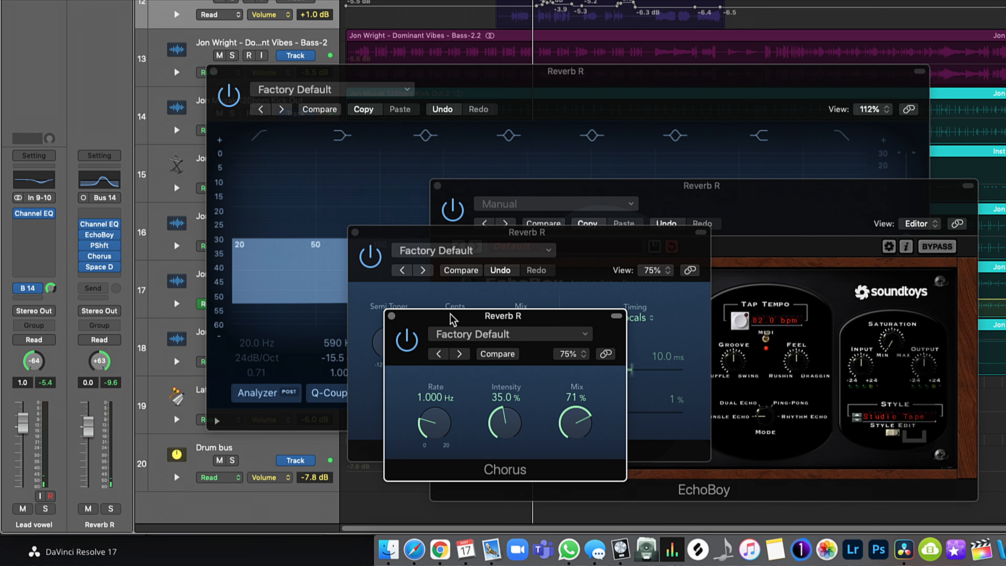
Close all the open Reverb R plug-in windows and hide the track automation.
key("super+w")
left_click(448, 233)
key("super+w")
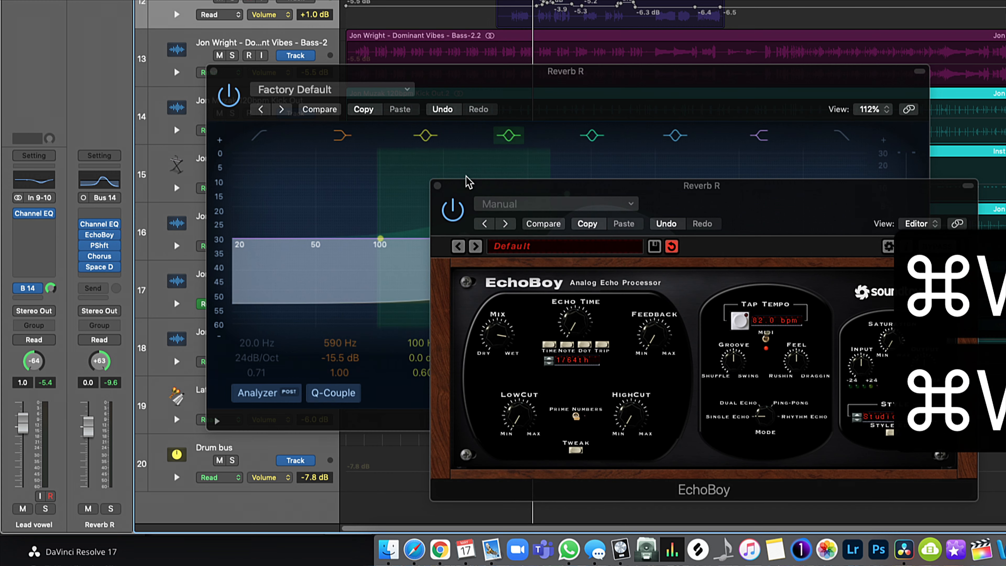
key("super+w")
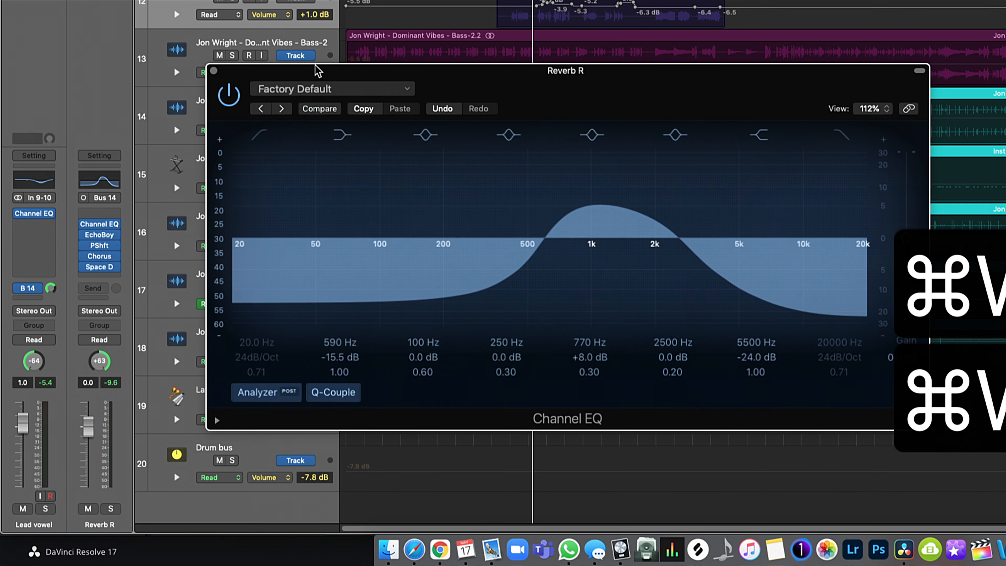
key("super+w")
key("a")
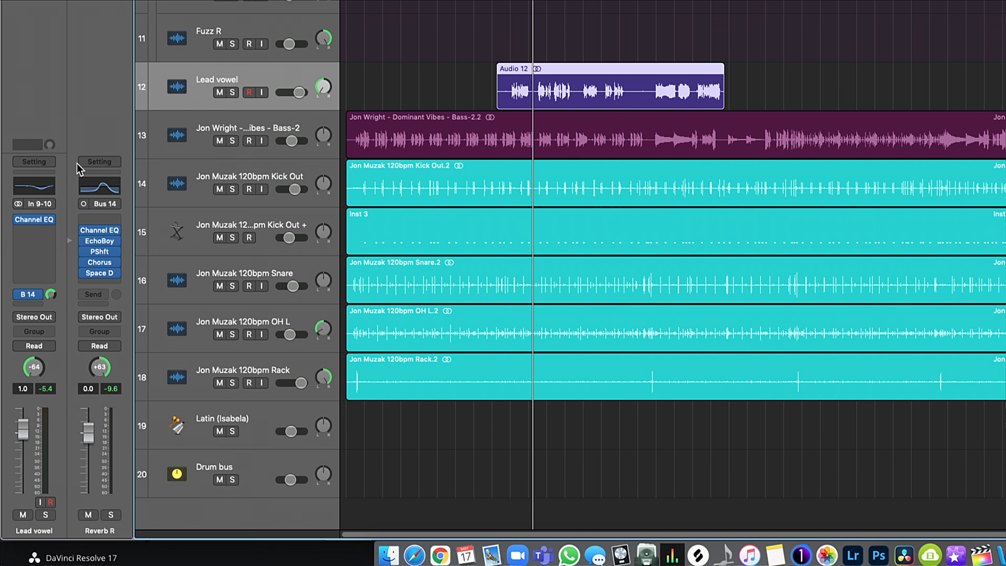
left_click(18, 205)
mouse_move(106, 276)
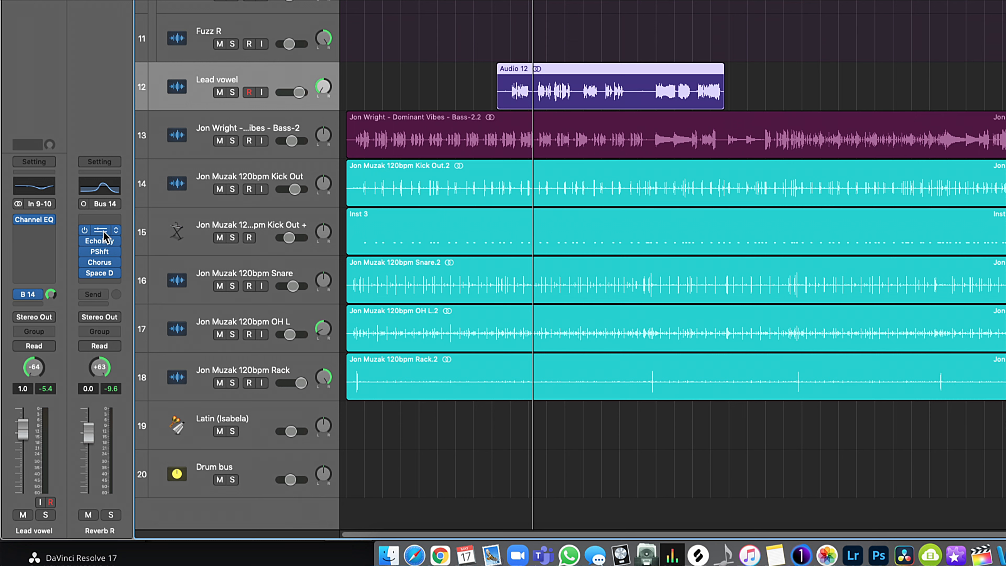